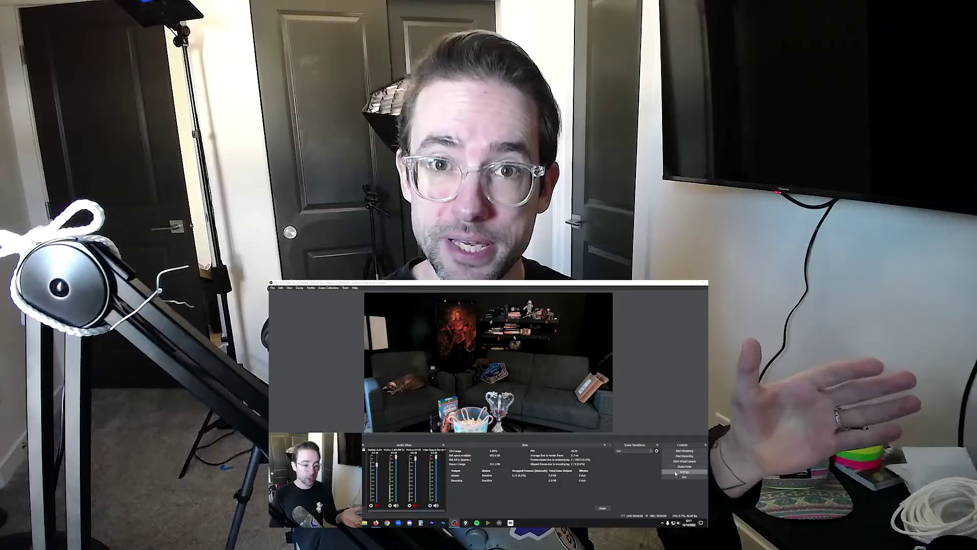
Open the OBS Settings window from the Controls dock, landing on the General page.
left_click(677, 472)
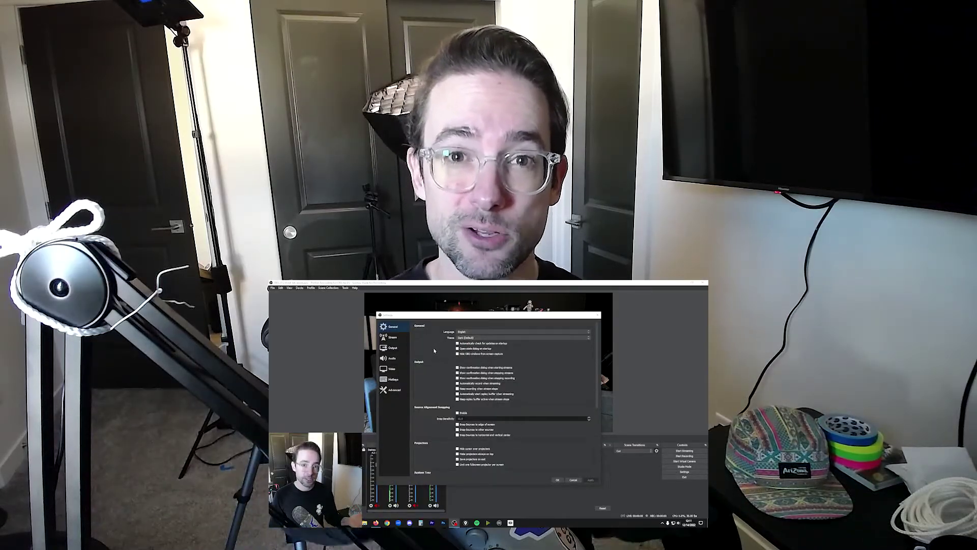
left_click(393, 347)
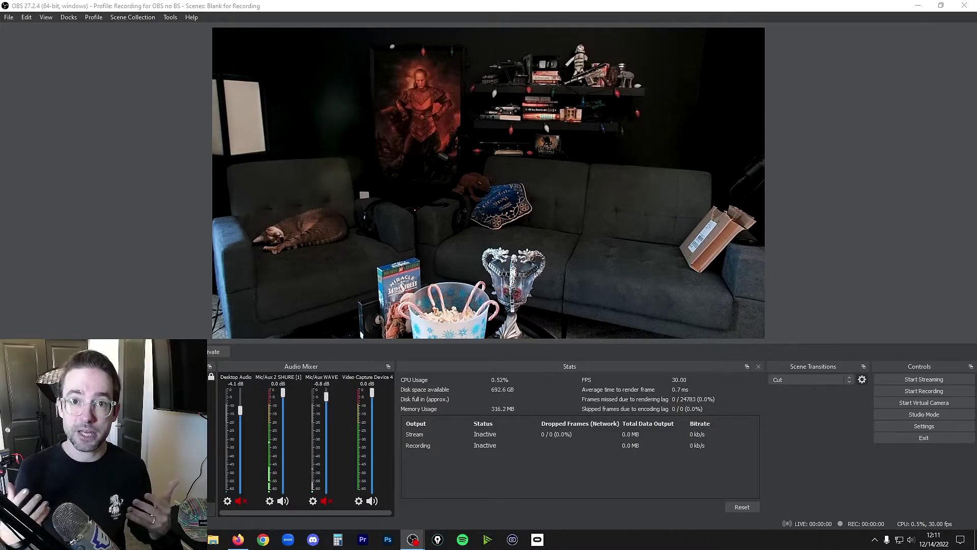
Reopen Settings and change the Output page's Output Mode from Simple to Advanced.
left_click(902, 426)
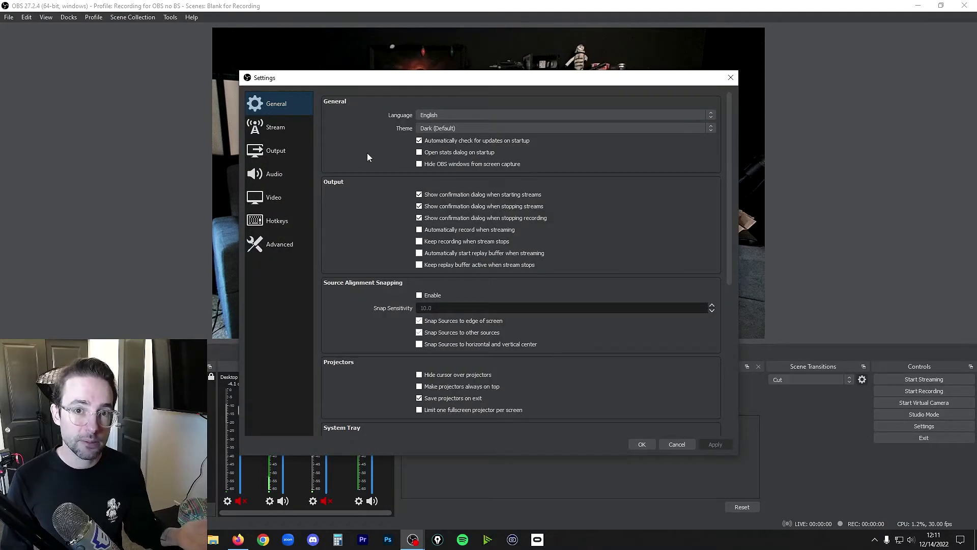
left_click(293, 149)
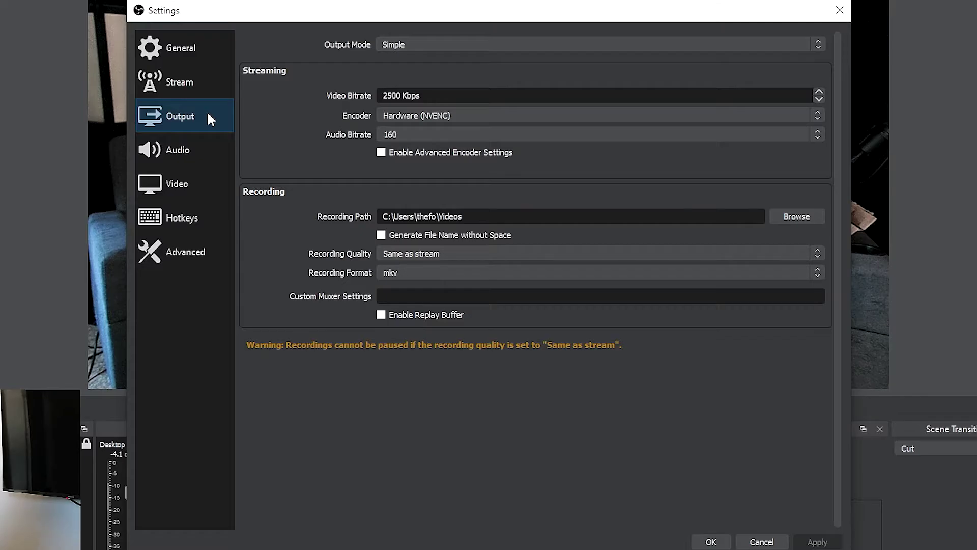
left_click(459, 94)
left_click_drag(444, 90, 355, 96)
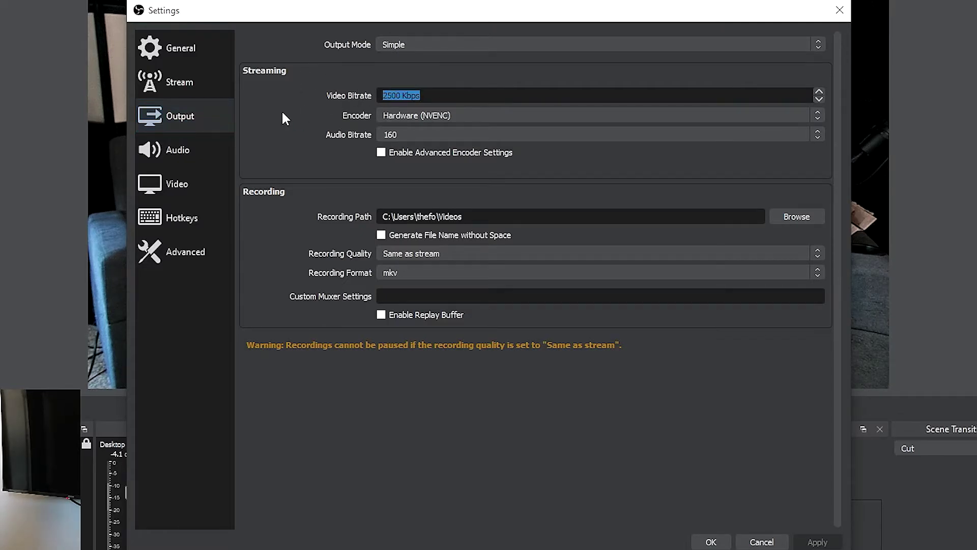
left_click(392, 43)
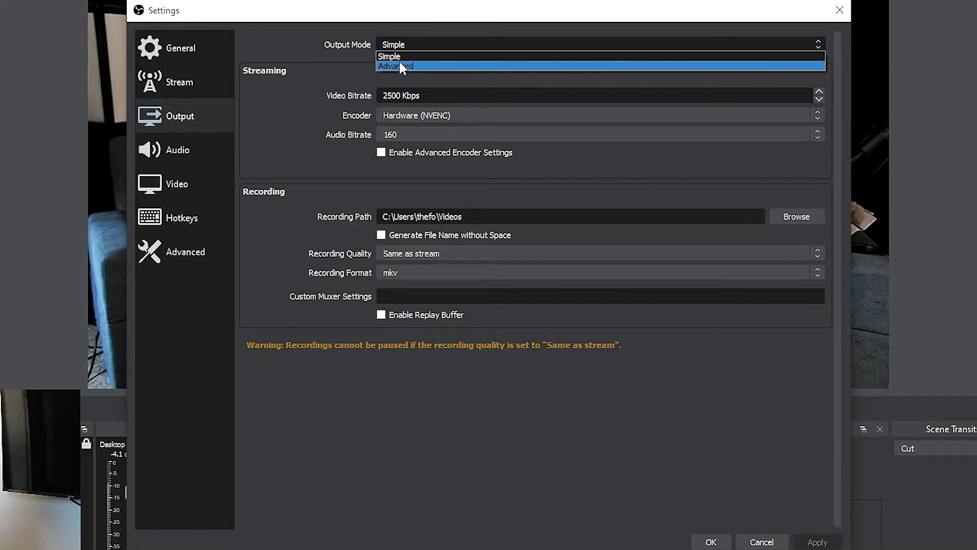
left_click(398, 61)
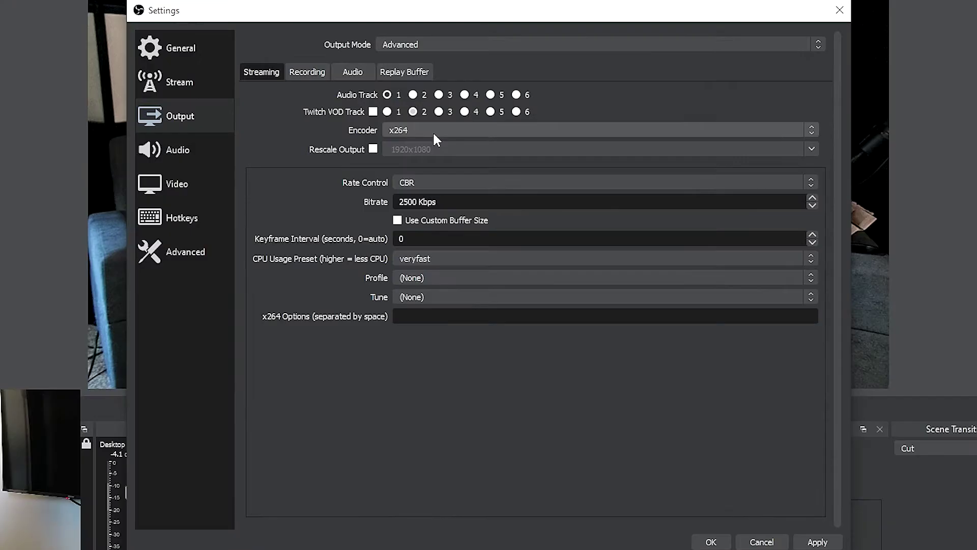
Set the streaming encoder to NVIDIA NVENC H.264 (new), leaving the bitrate at 2500 Kbps.
left_click(451, 161)
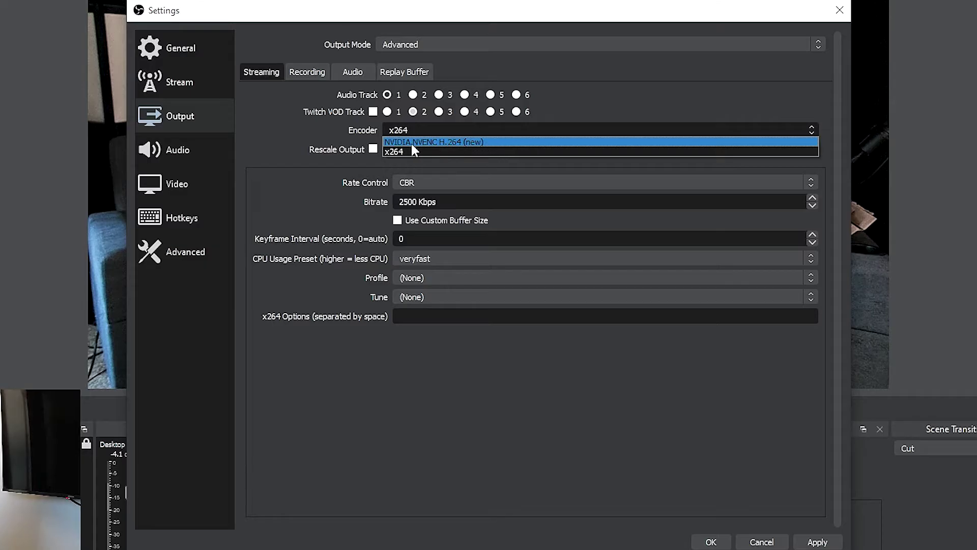
left_click(493, 141)
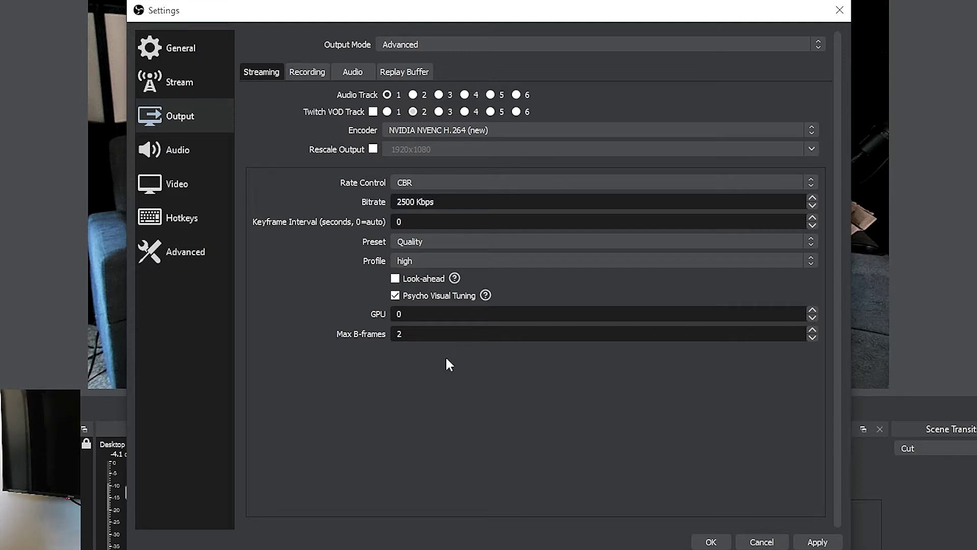
left_click_drag(437, 202, 368, 199)
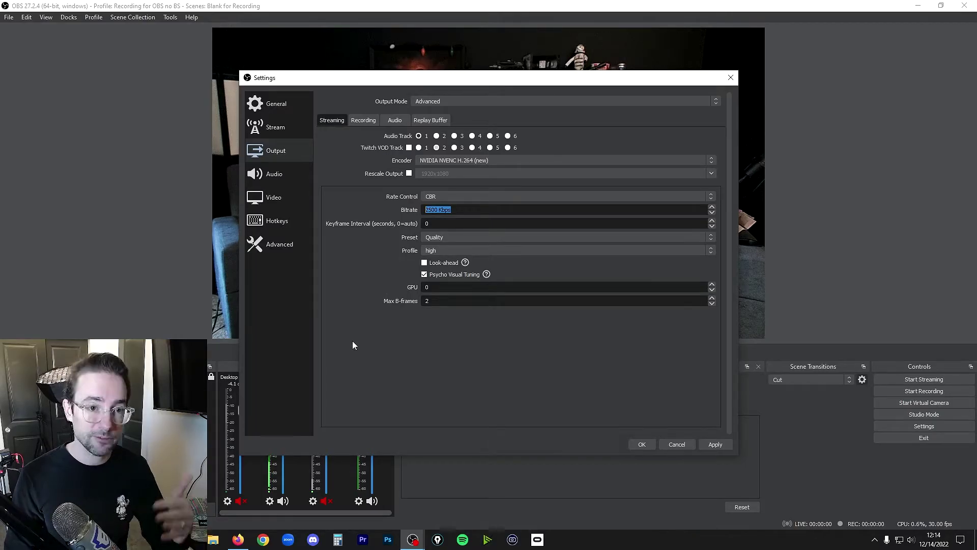
left_click(239, 540)
Load speedtest.net in Firefox and run the internet speed test.
type("speedtest.net/")
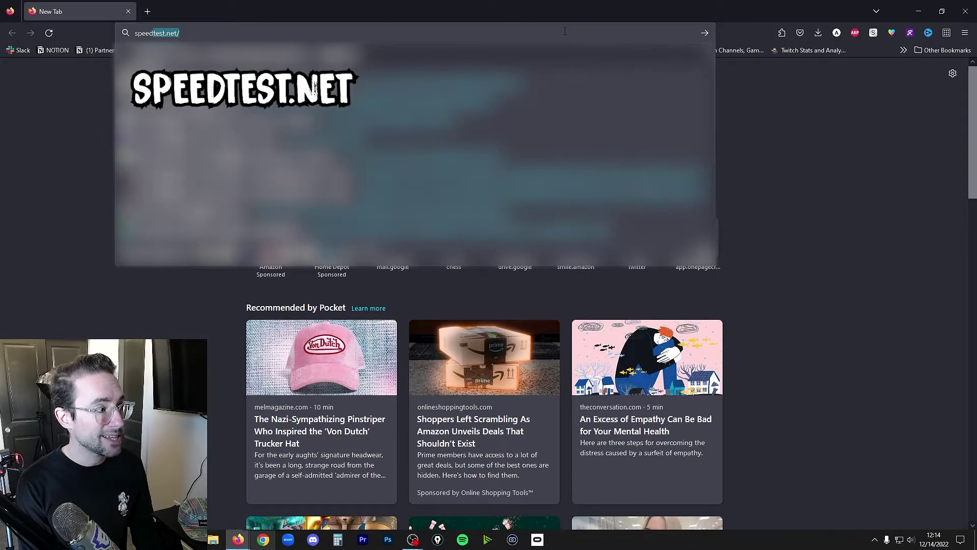
key("Return")
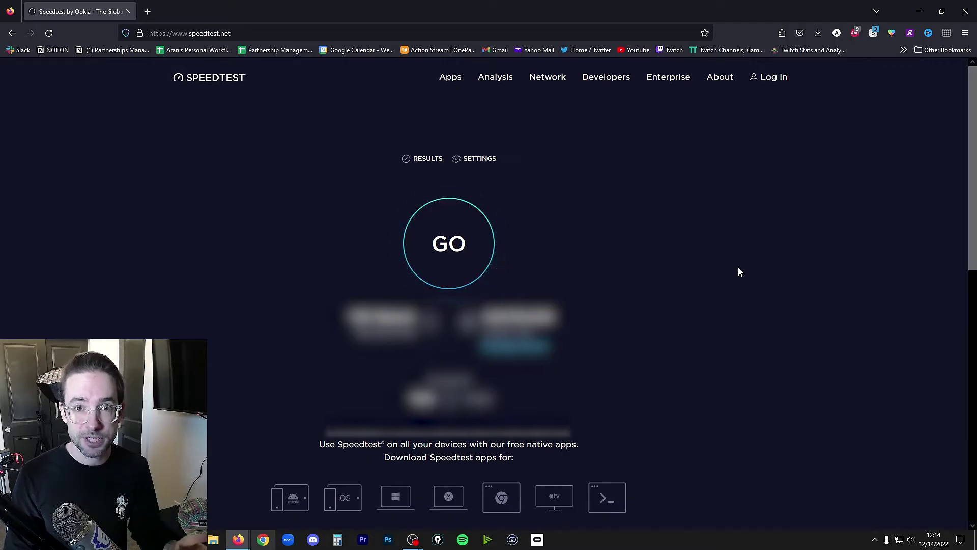
left_click(477, 265)
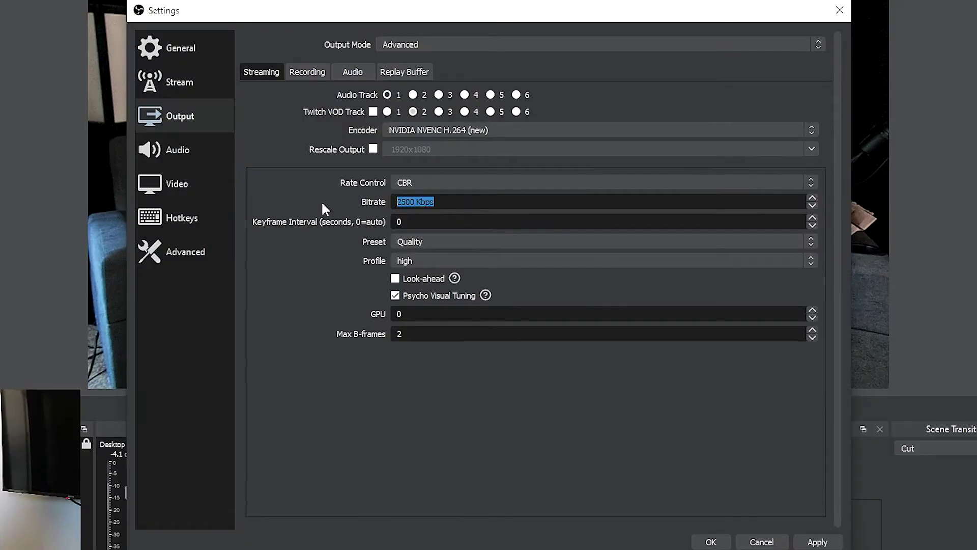
Enter 6000 Kbps as the streaming bitrate in place of 2500.
type("6000")
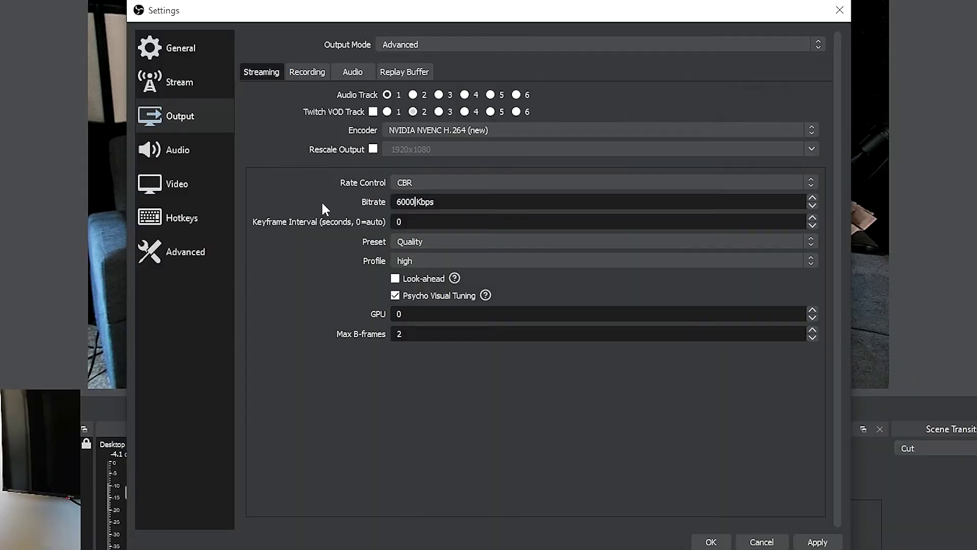
Change the streaming encoder preset to Performance, keeping the 6000 Kbps bitrate.
left_click_drag(469, 206, 291, 200)
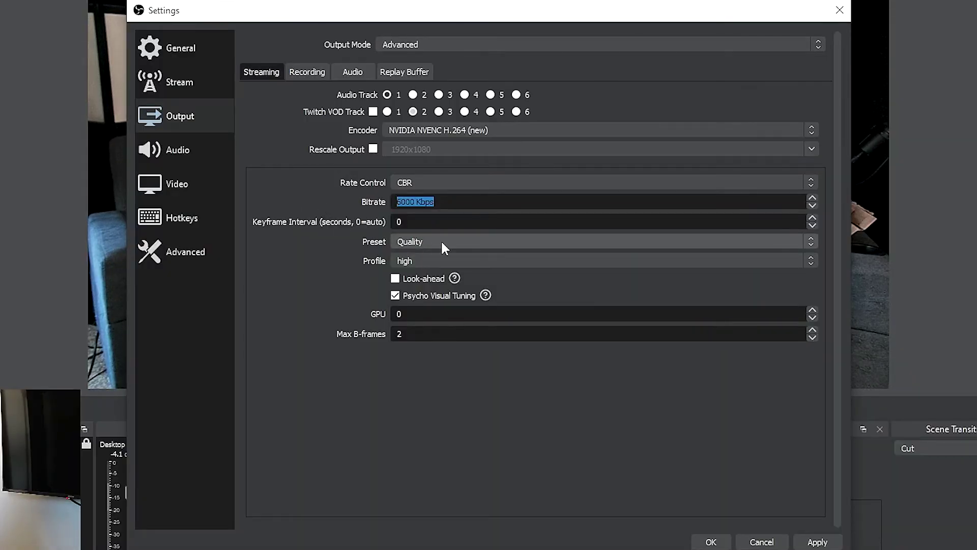
left_click(442, 242)
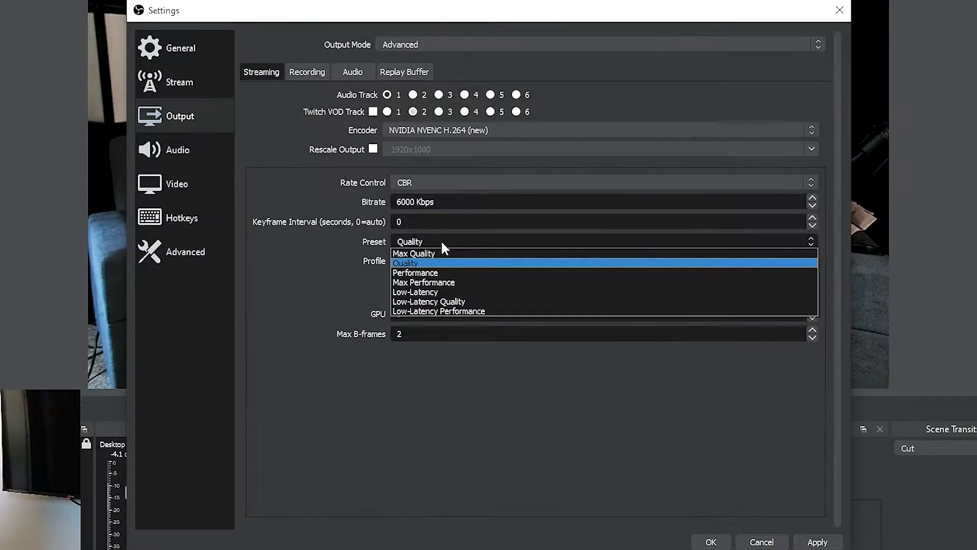
left_click(428, 273)
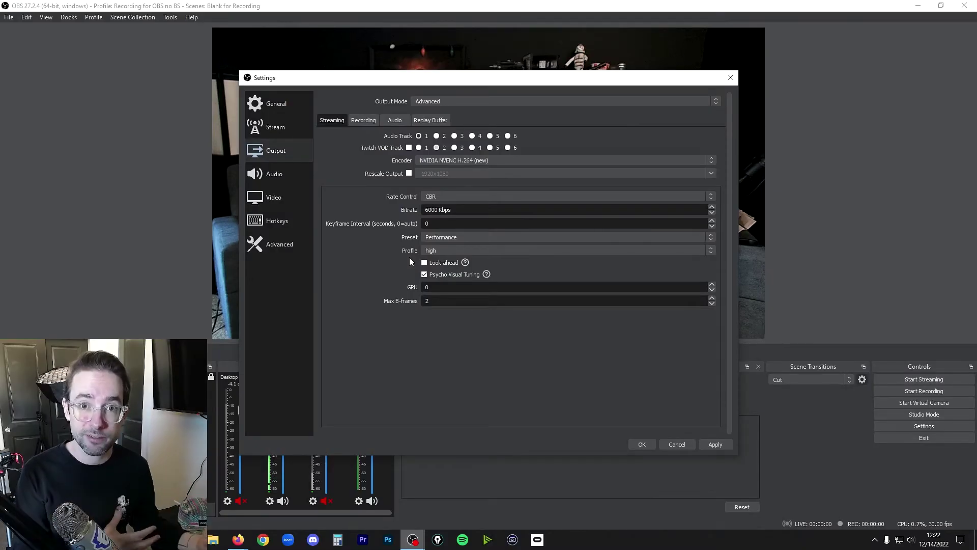
left_click(364, 120)
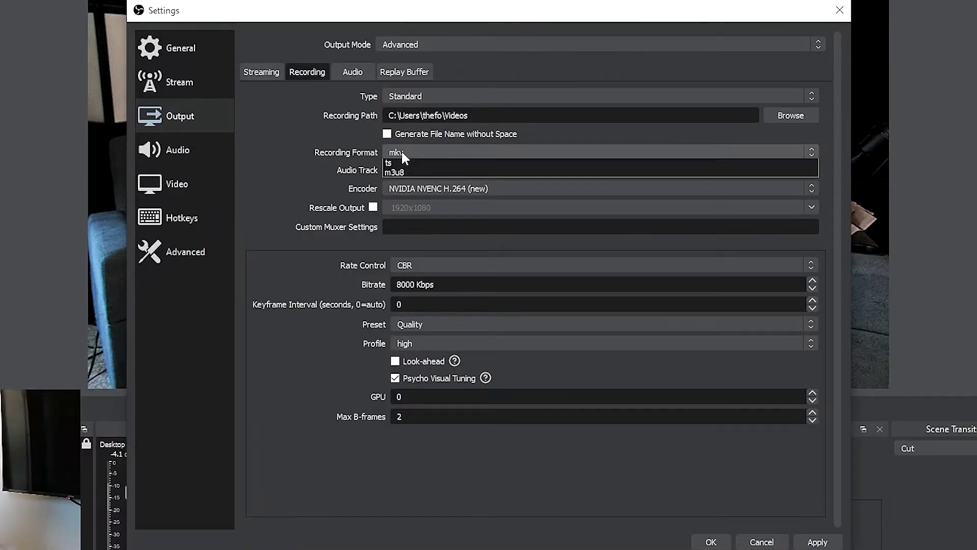
Check the recording format options and leave the format at mkv.
left_click(434, 176)
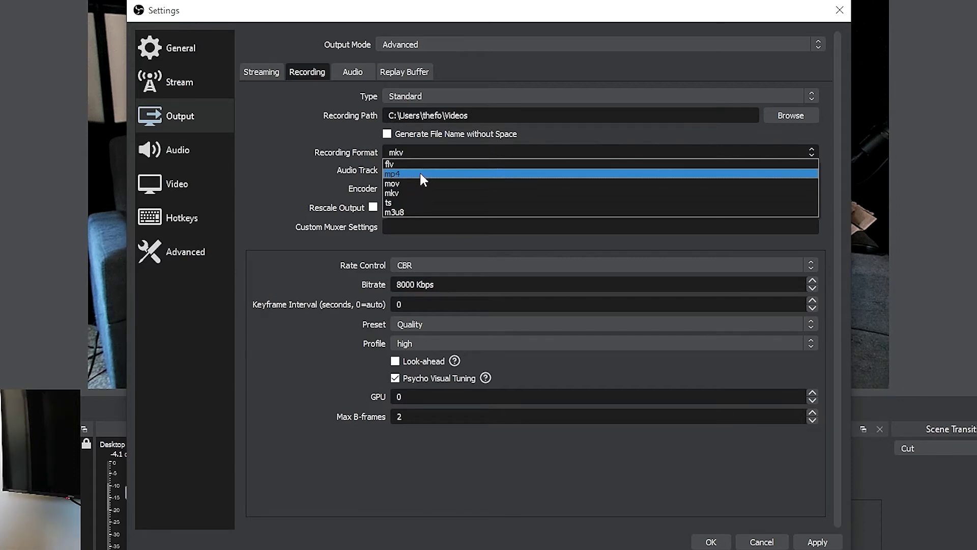
key("Escape")
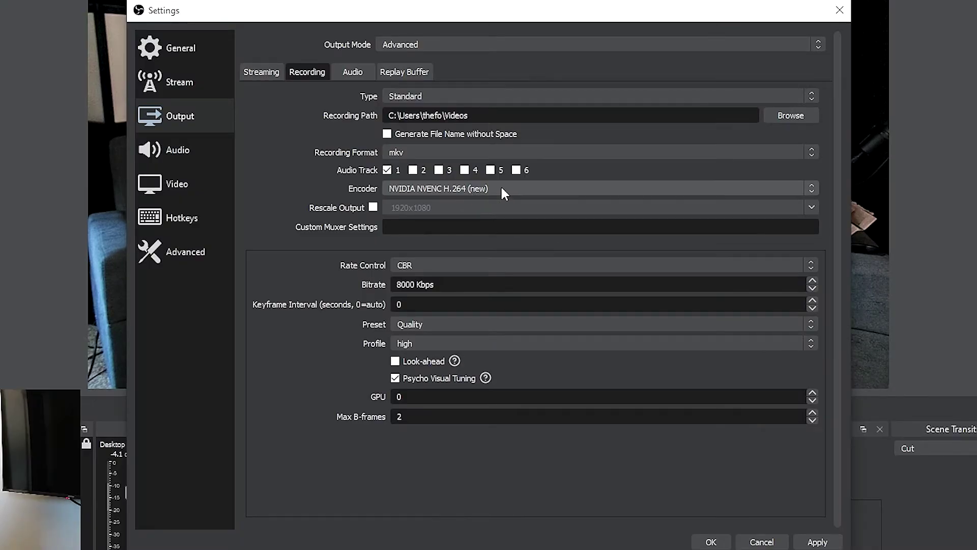
left_click(501, 187)
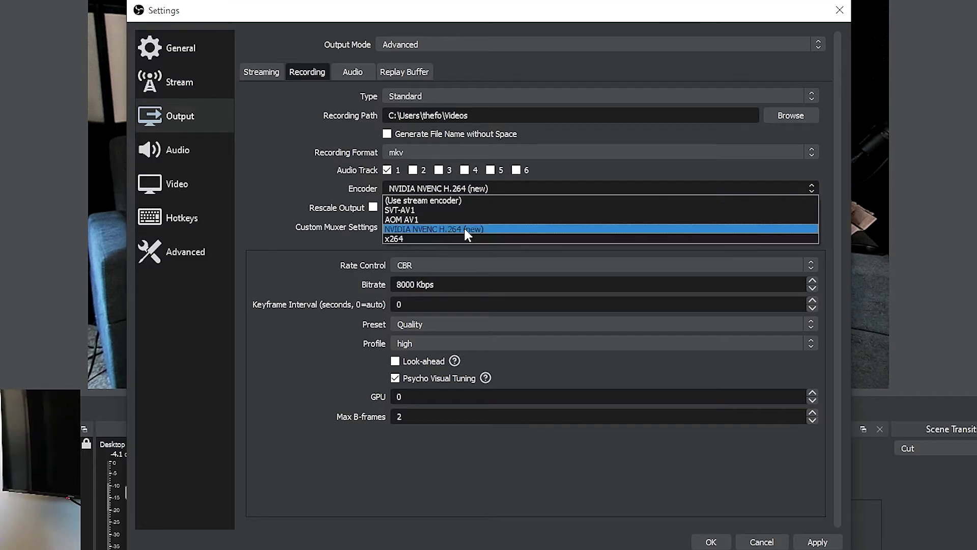
left_click(491, 228)
left_click_drag(436, 284, 354, 278)
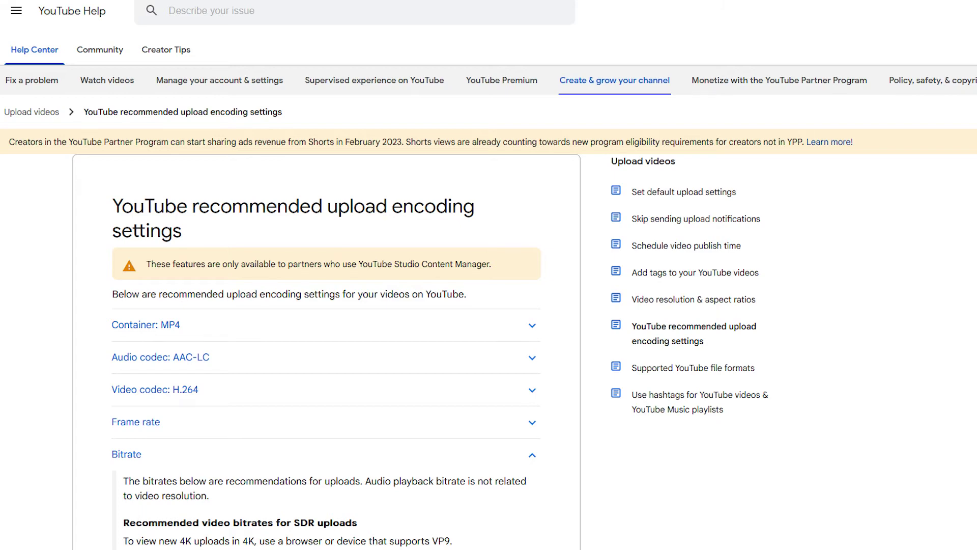
scroll(326, 306, "down", 7)
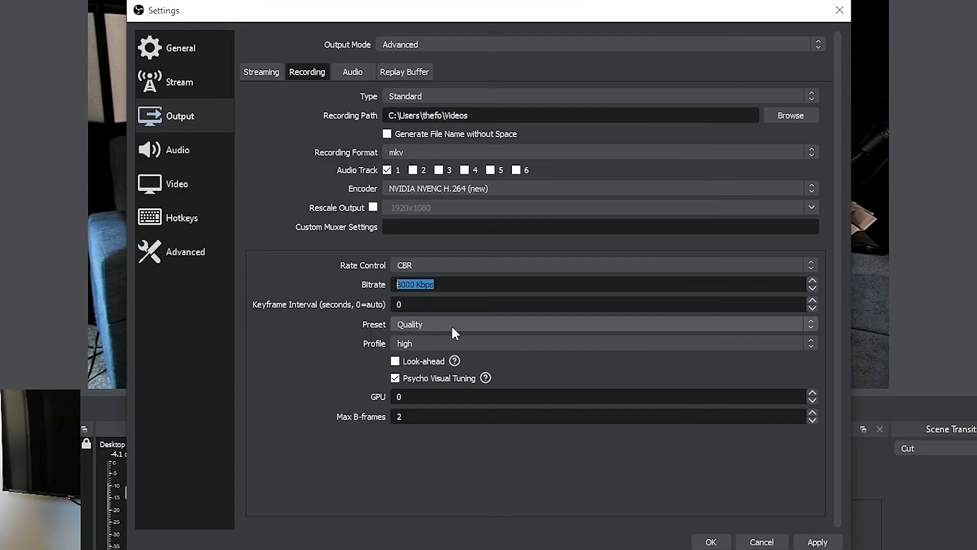
Keep the NVENC recording encoder preset at Quality.
left_click(452, 327)
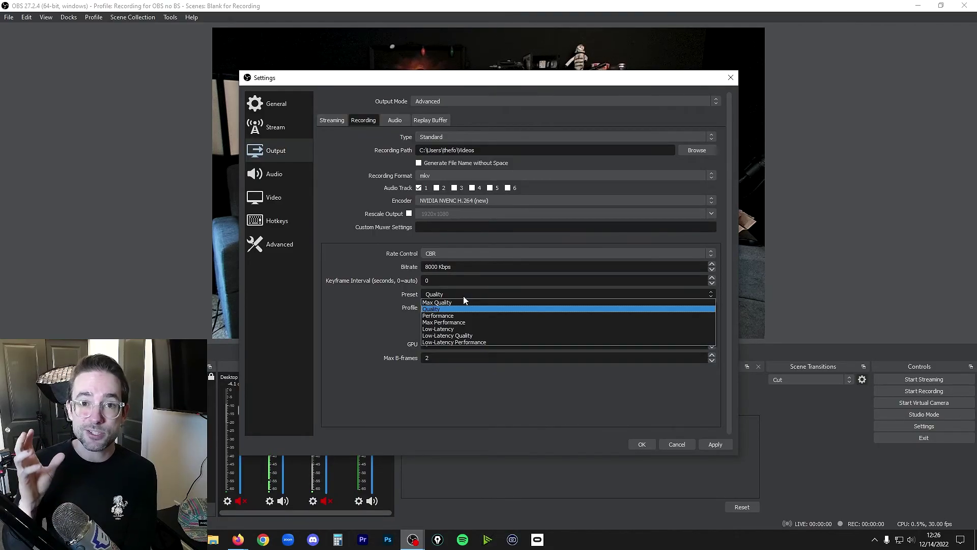
left_click(453, 292)
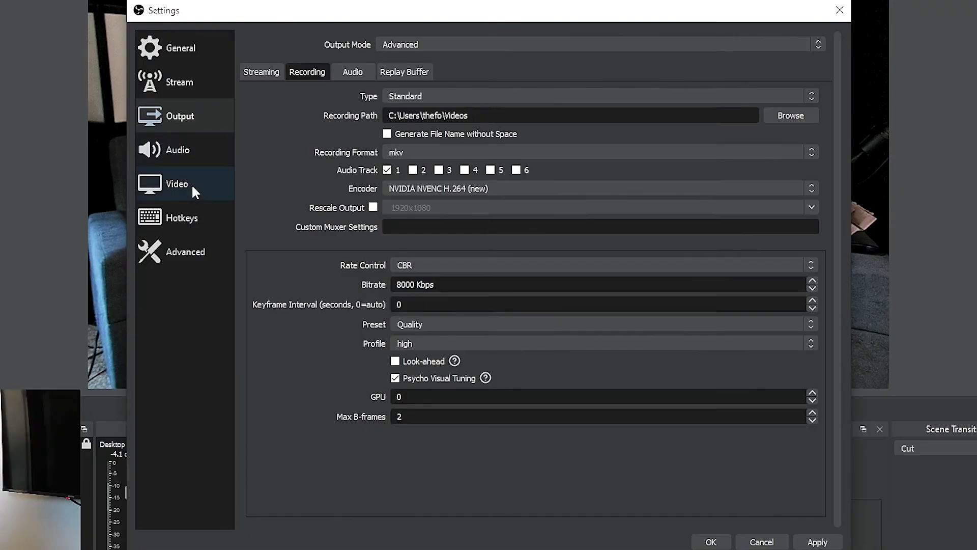
left_click(191, 184)
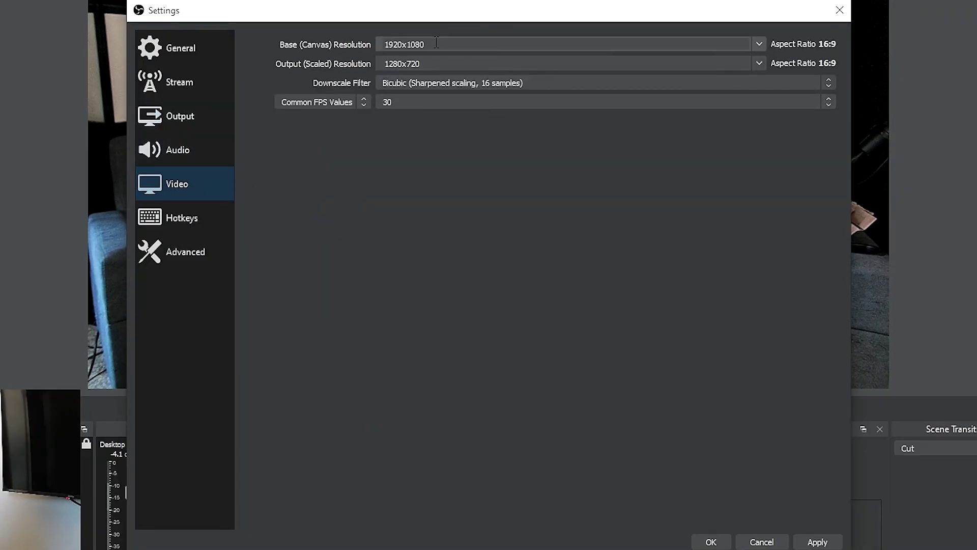
Set the Output (Scaled) Resolution to 1920x1080, matching the 1920x1080 base resolution.
left_click_drag(436, 43, 338, 44)
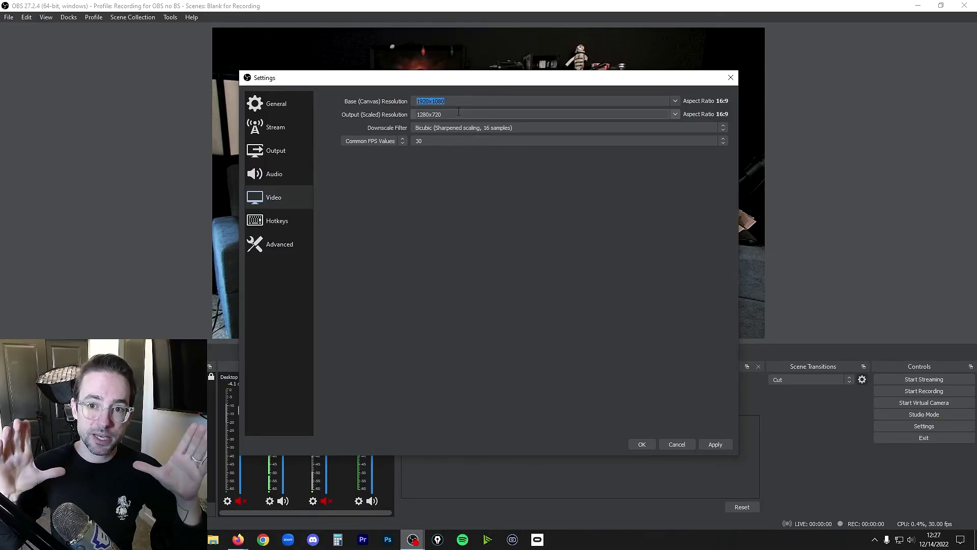
key("Tab")
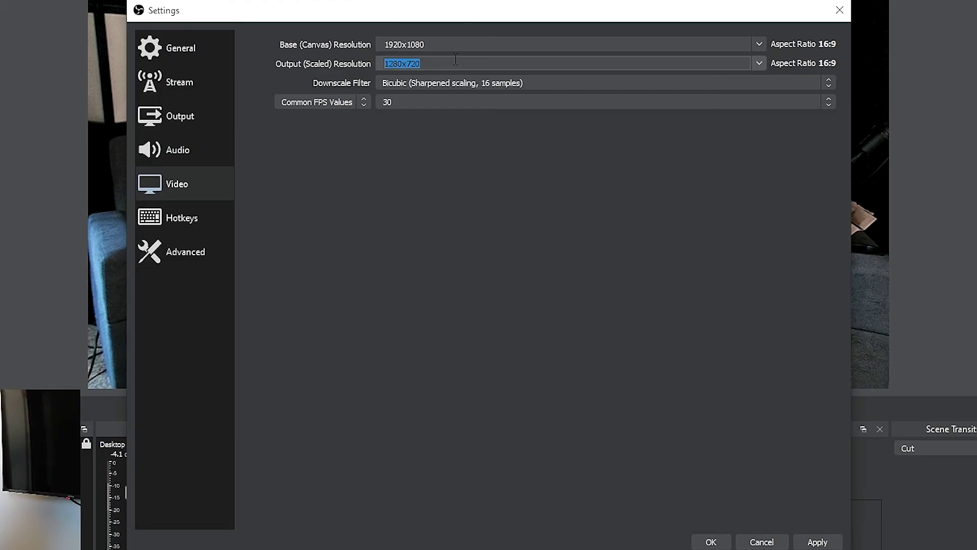
left_click(761, 64)
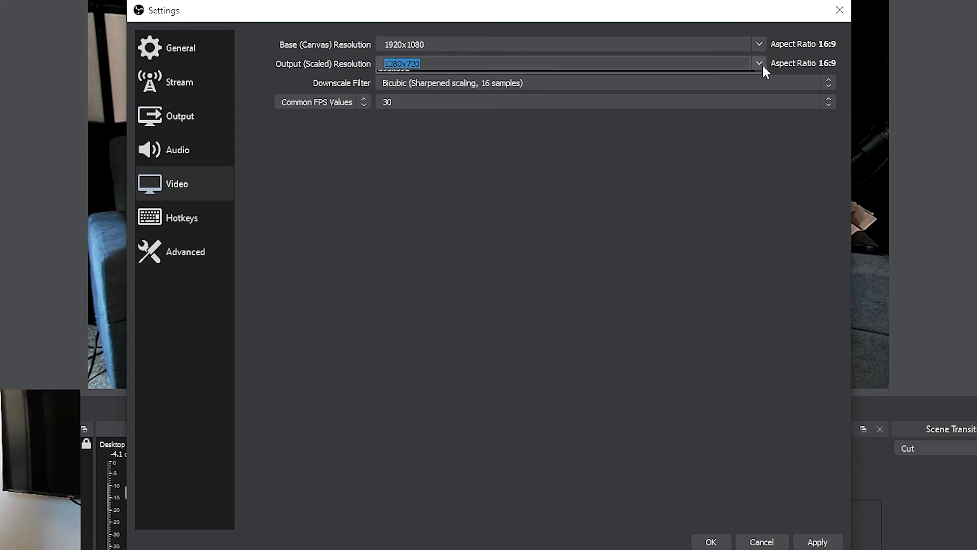
left_click(688, 75)
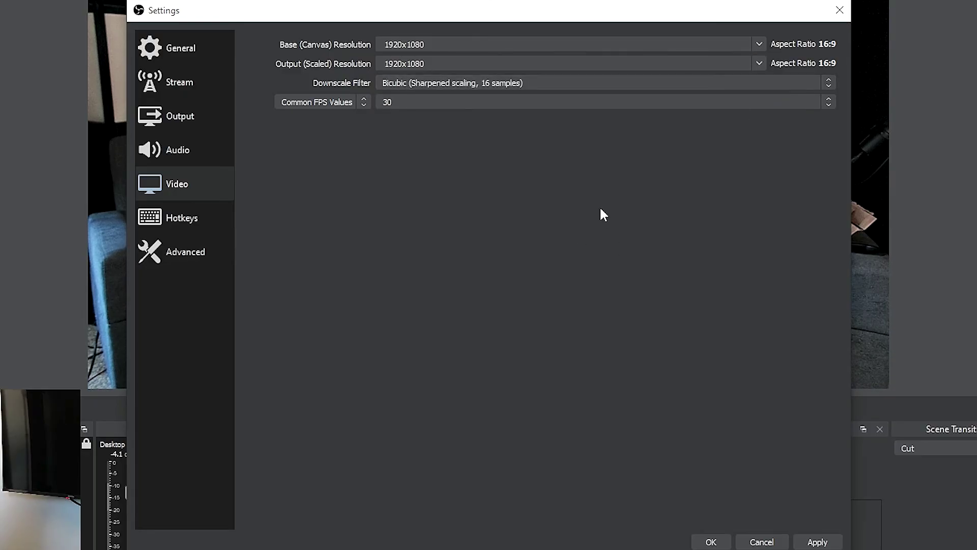
left_click_drag(426, 63, 386, 64)
double_click(404, 45)
key("Tab")
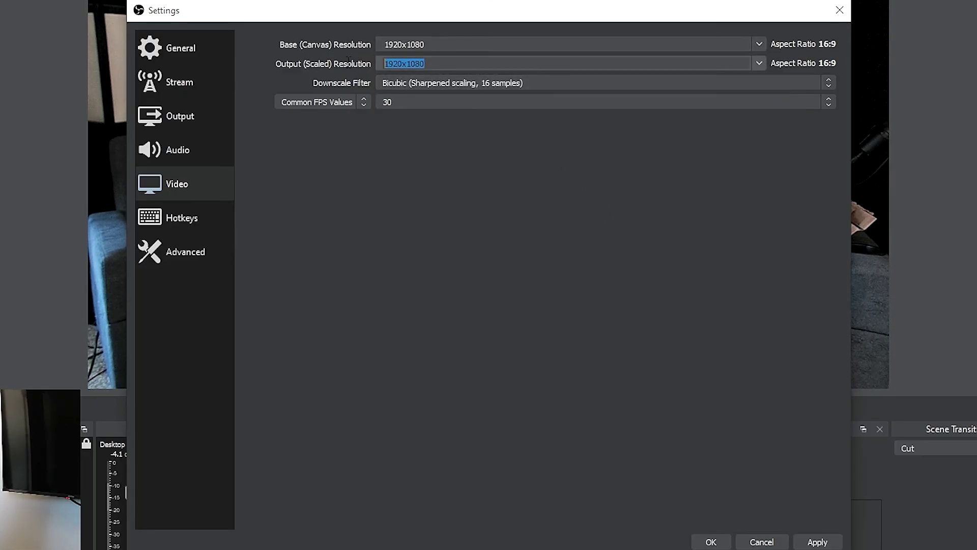
key("End")
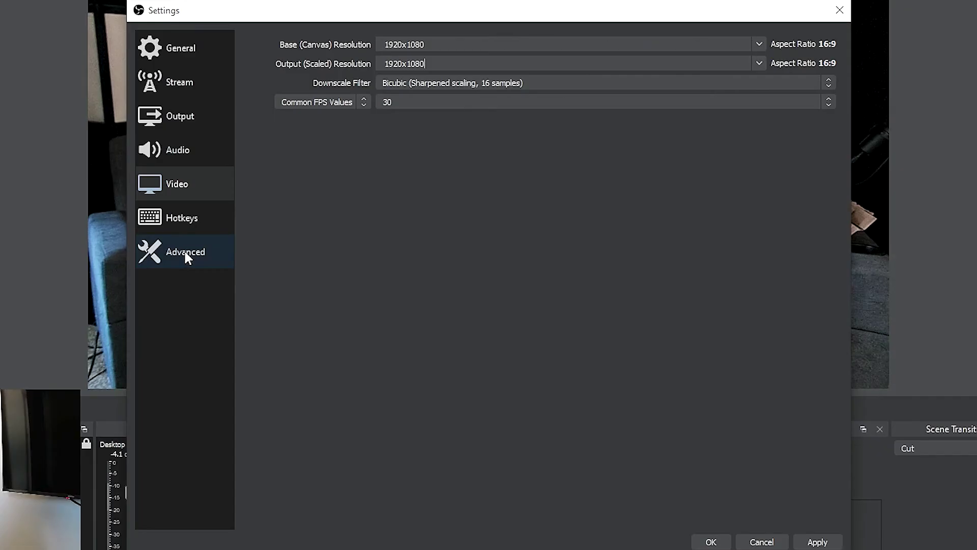
left_click(185, 256)
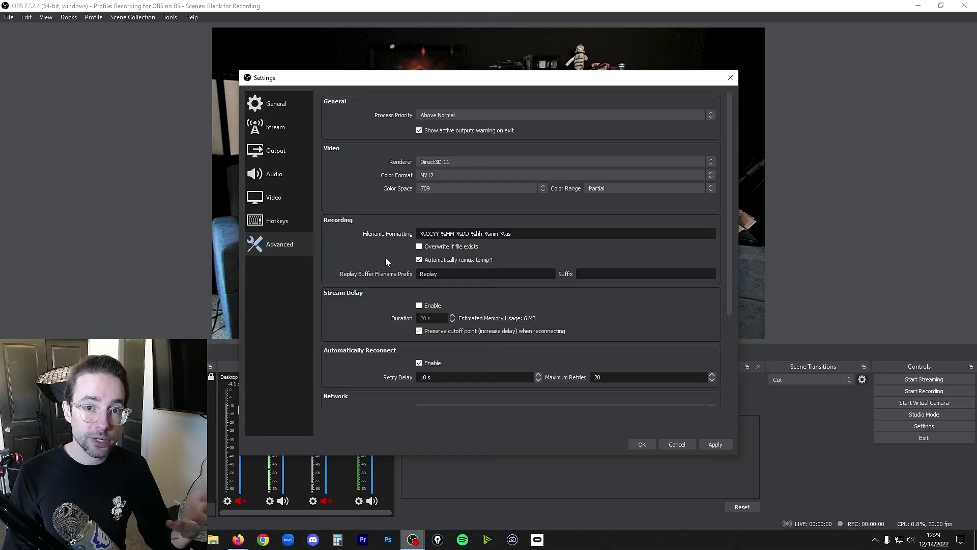
Review the Advanced settings page, then return to the Output recording settings.
left_click(278, 150)
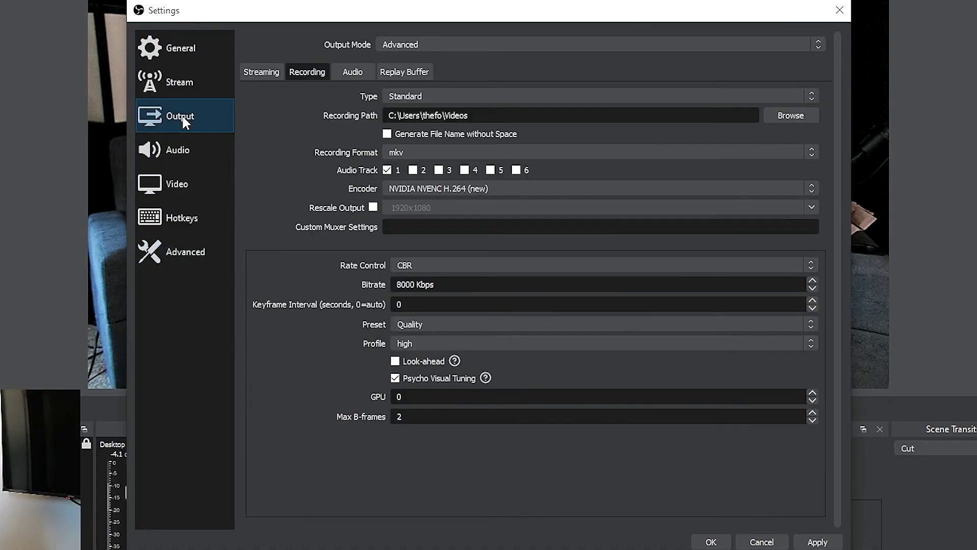
left_click_drag(500, 117, 356, 110)
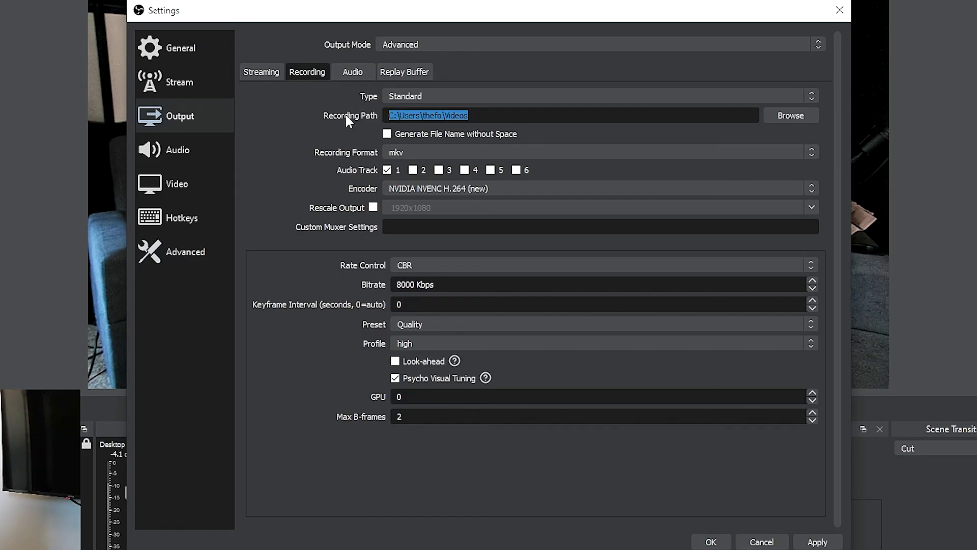